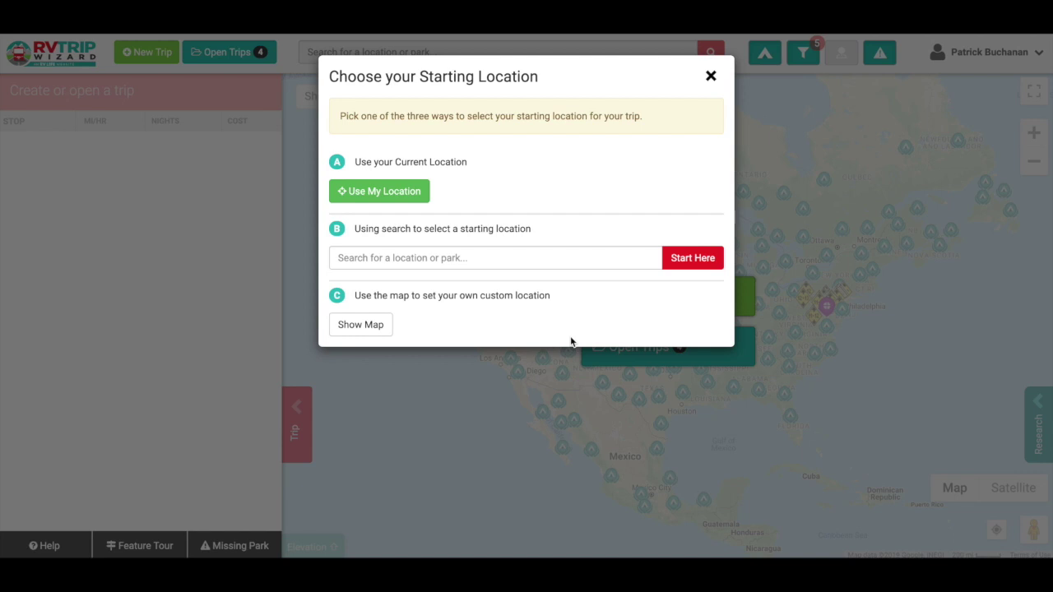
Dismiss the starting location prompt and create a new trip named STARTER
left_click(710, 75)
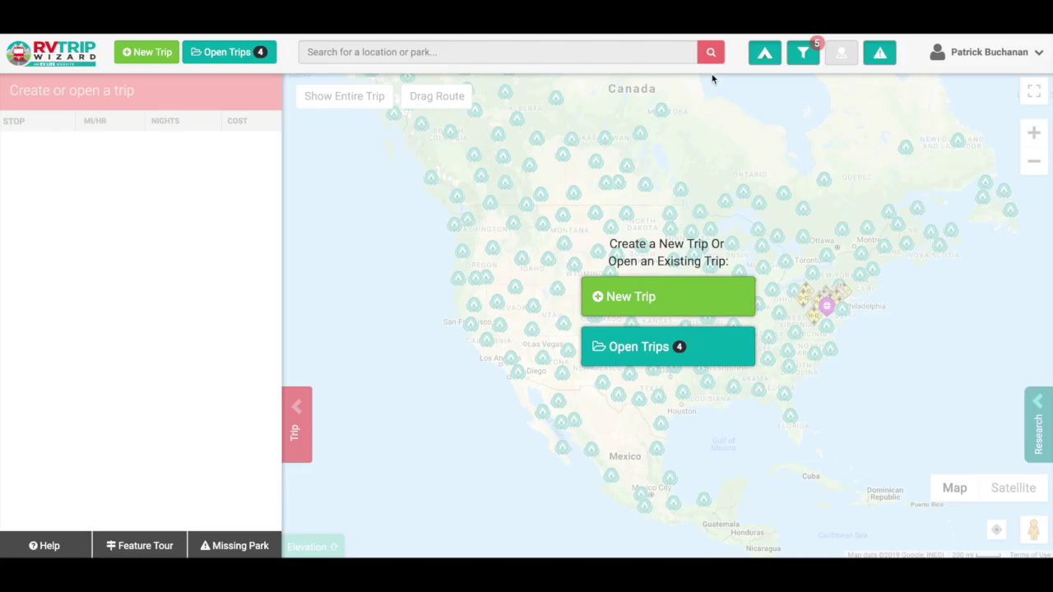
left_click(672, 294)
left_click(534, 125)
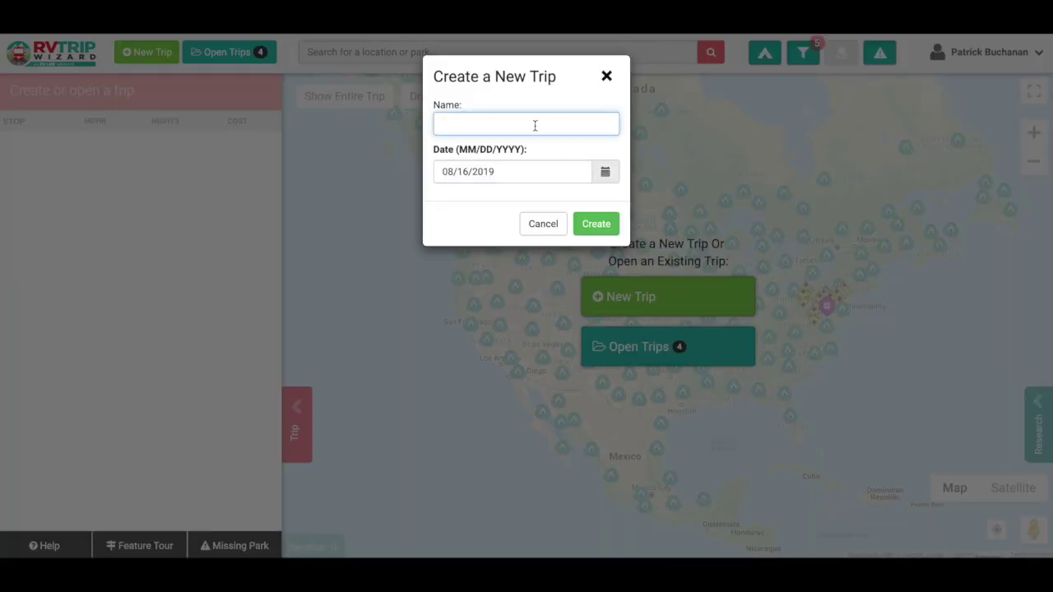
type("STARTER")
left_click(587, 228)
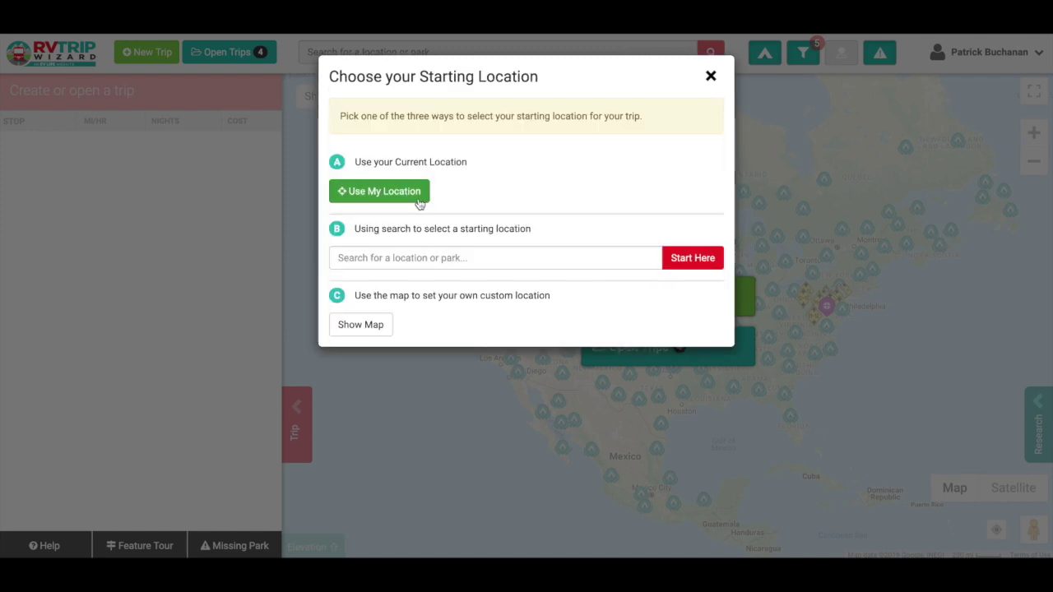
Start the trip from the searched Washington, DC street address and save its default trip settings
left_click(422, 255)
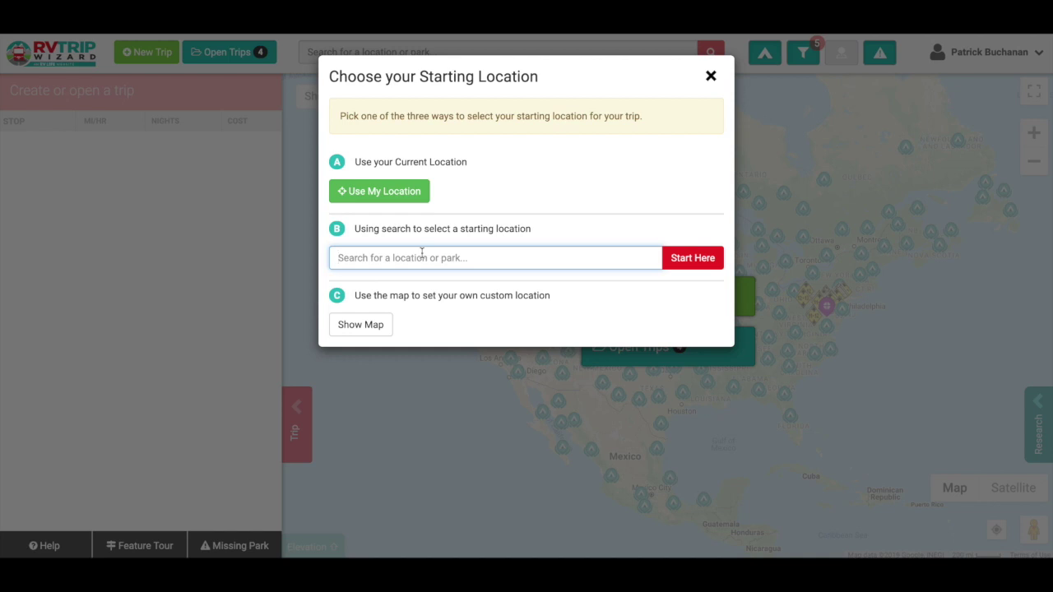
type("166")
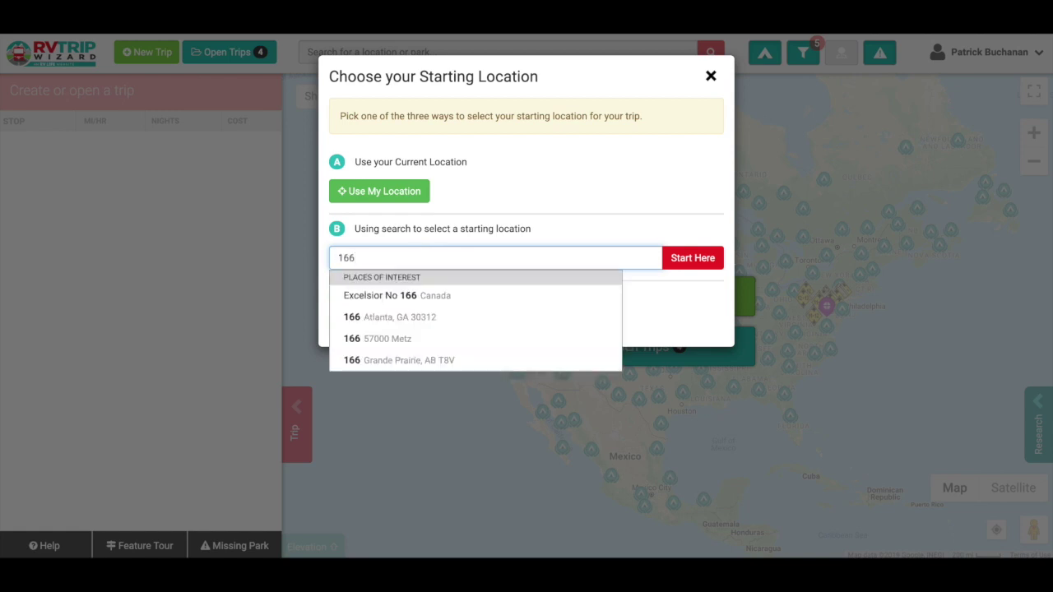
key("BackSpace")
type("0")
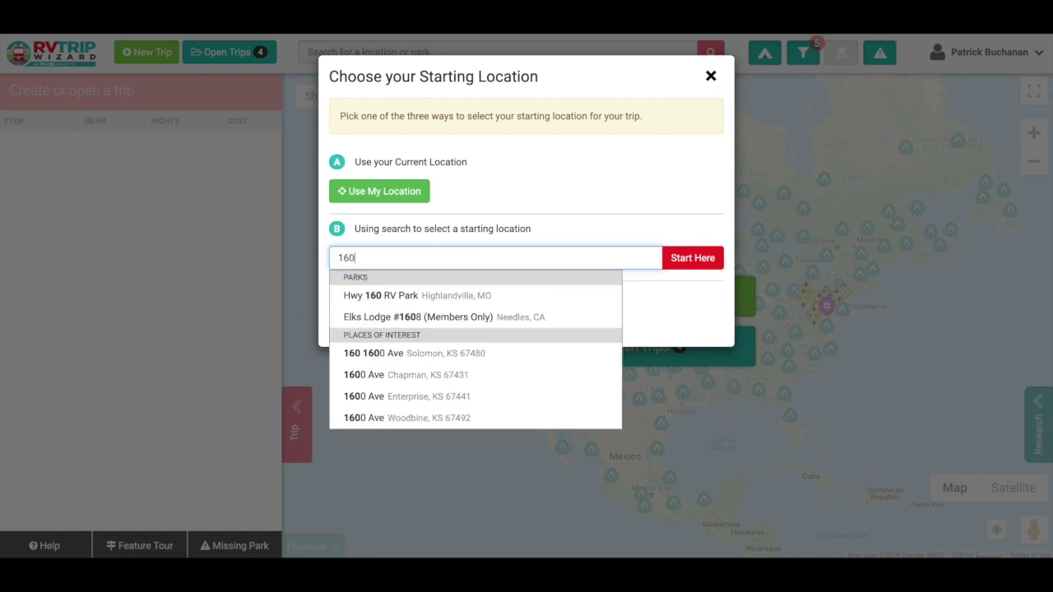
type("0 pennsy")
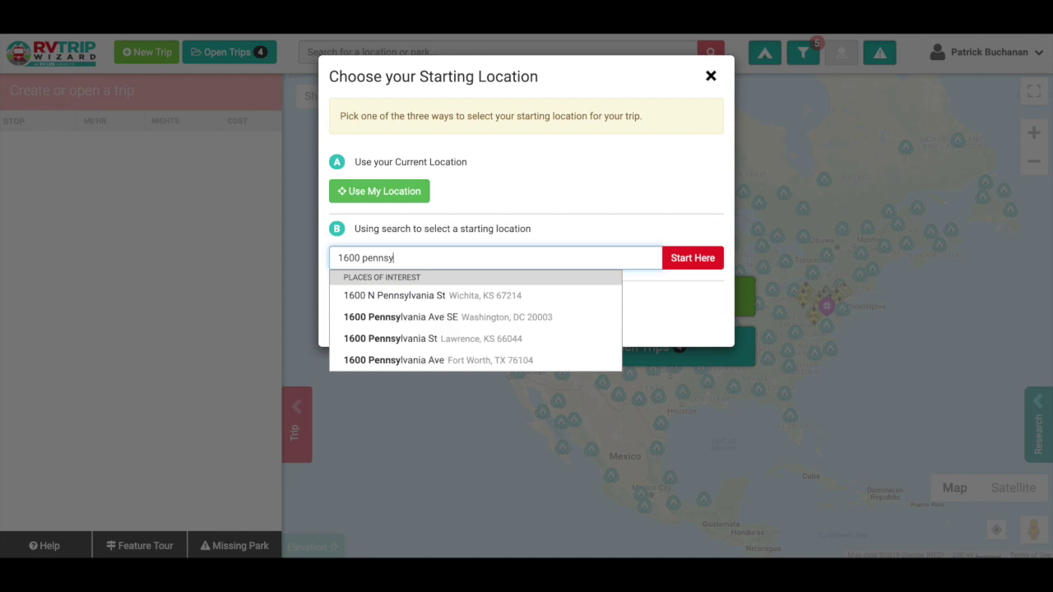
left_click(384, 319)
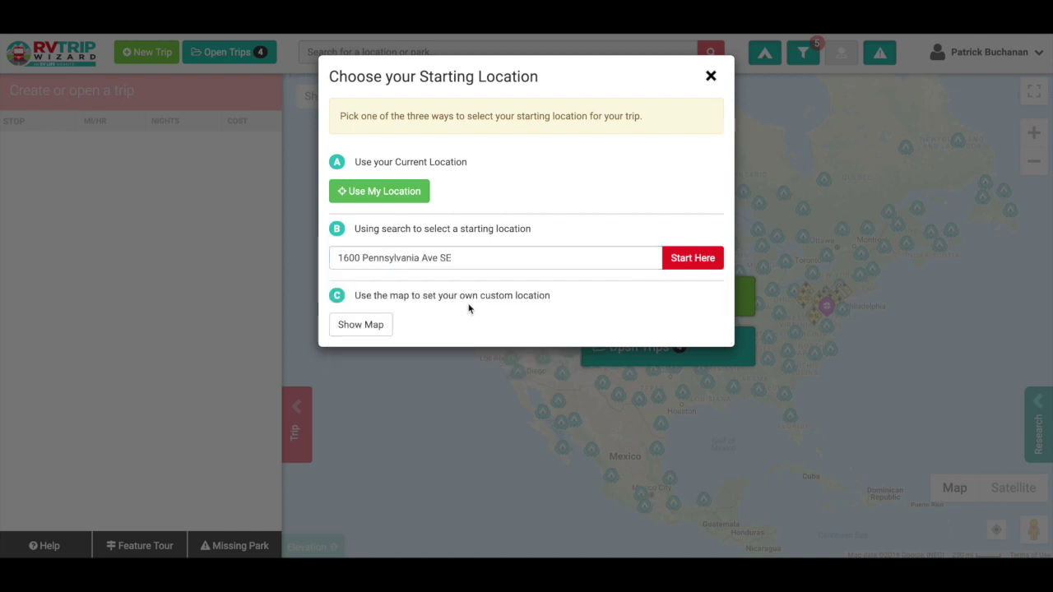
left_click(694, 260)
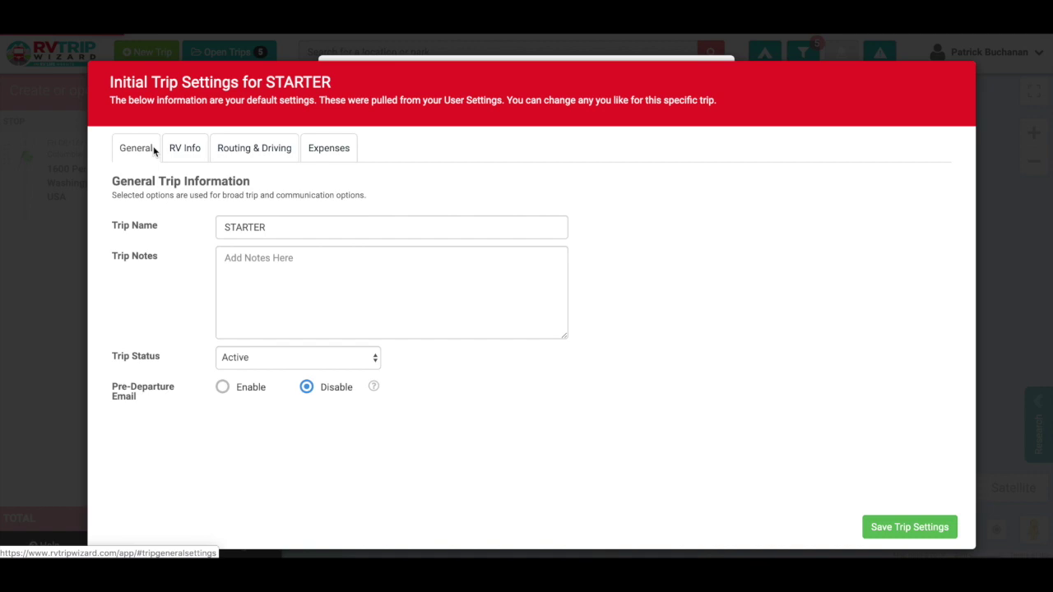
left_click(919, 528)
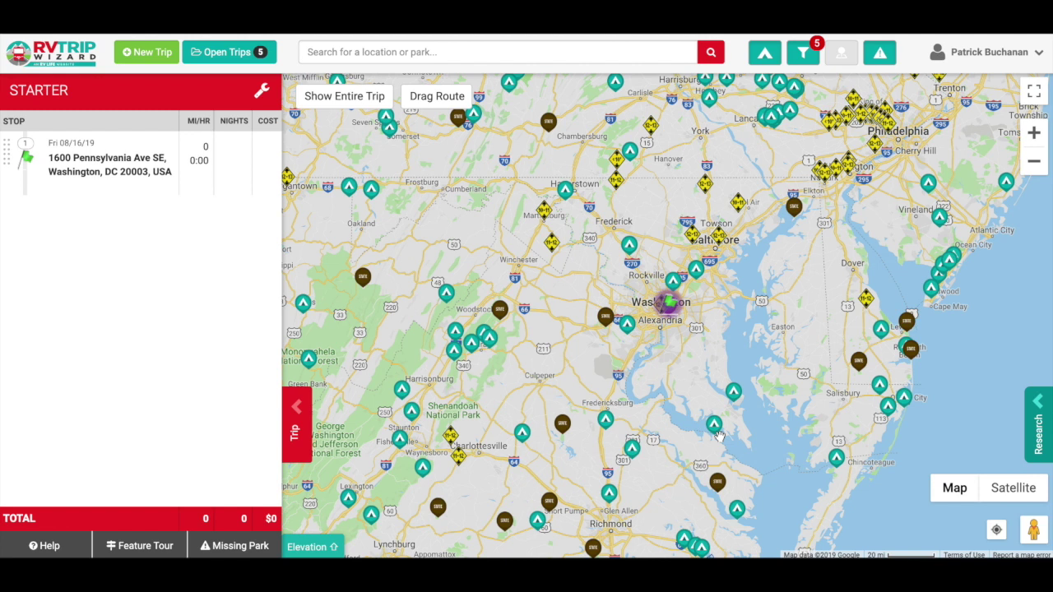
Copy the STARTER trip under the name Devils Tower
left_click(261, 90)
left_click(237, 256)
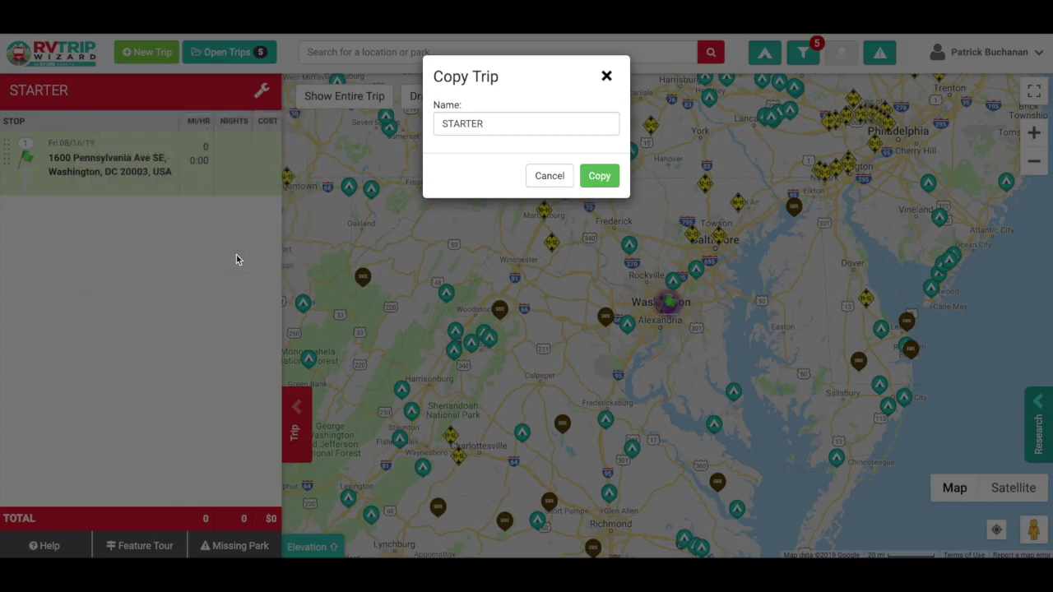
left_click(491, 121)
key("BackSpace")
key("BackSpace")
key("BackSpace")
key("BackSpace")
key("BackSpace")
key("BackSpace")
key("BackSpace")
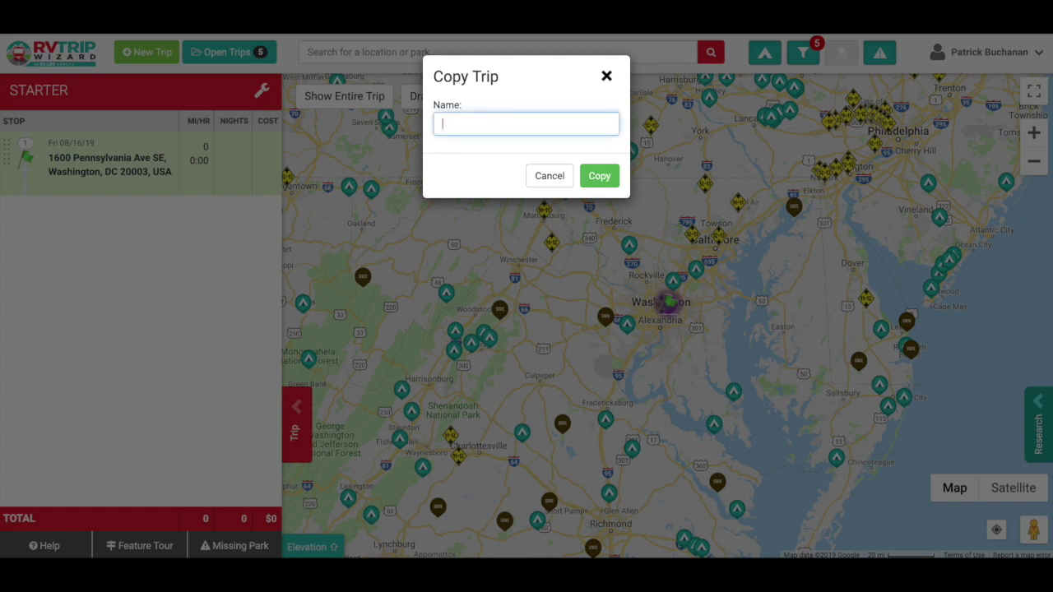
type("Devils Tower")
left_click(598, 176)
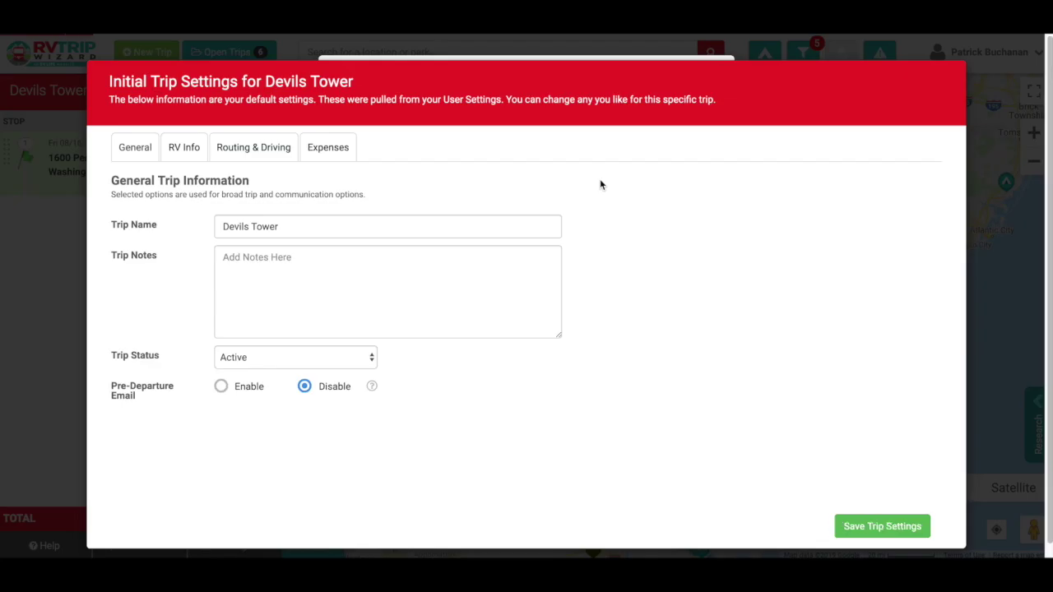
Review the Devils Tower trip's General, RV Info, Routing & Driving and Expenses settings and save them
left_click(149, 155)
left_click(183, 151)
left_click(229, 152)
left_click(319, 150)
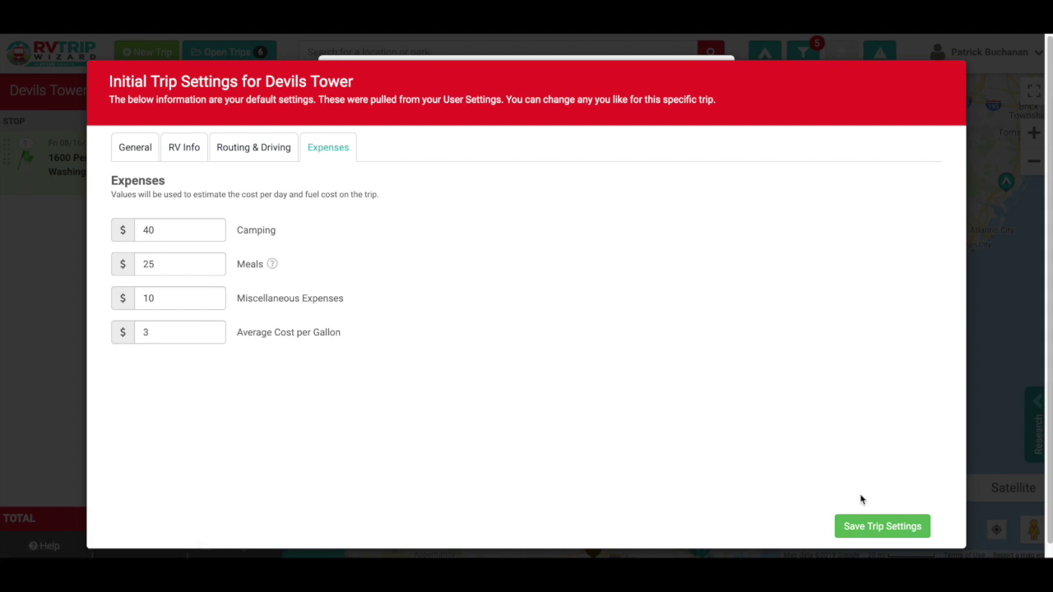
left_click(902, 525)
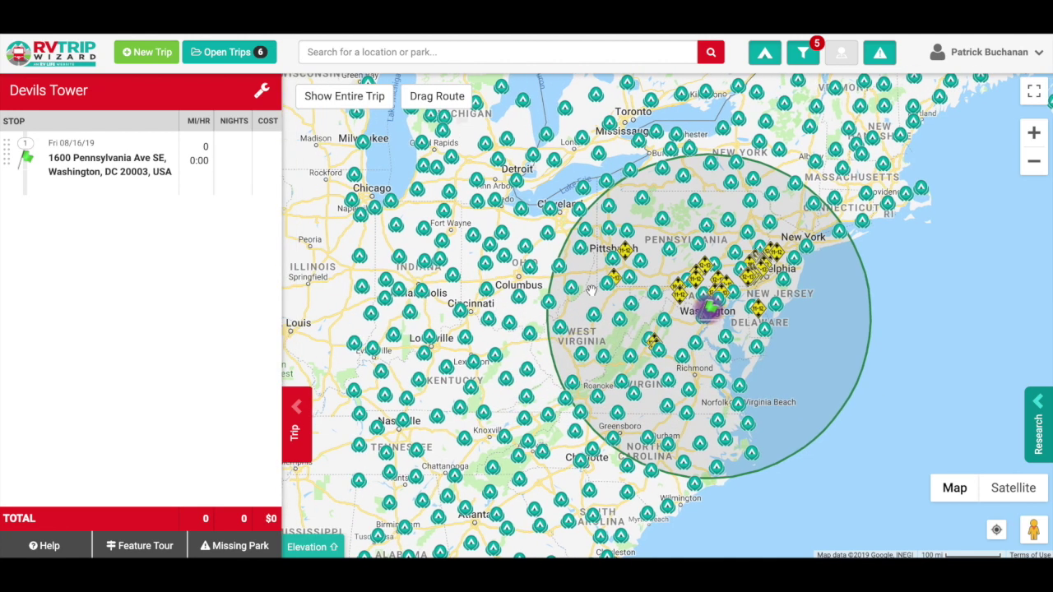
Search for "Devils tow", choose the Devils Tower / Black Hills KOA park and open its full details
left_click(452, 52)
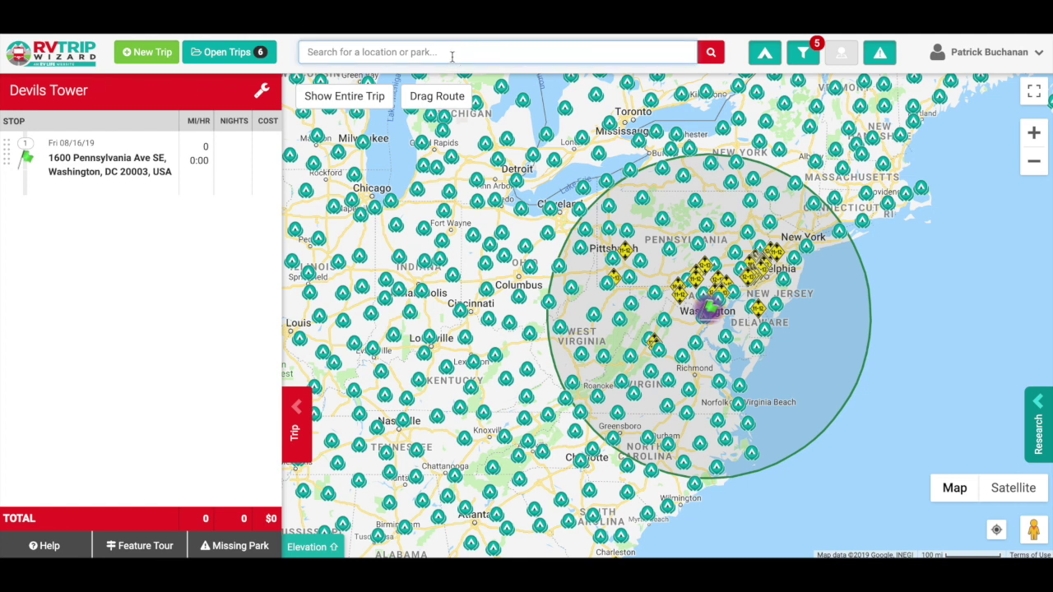
type("Devi")
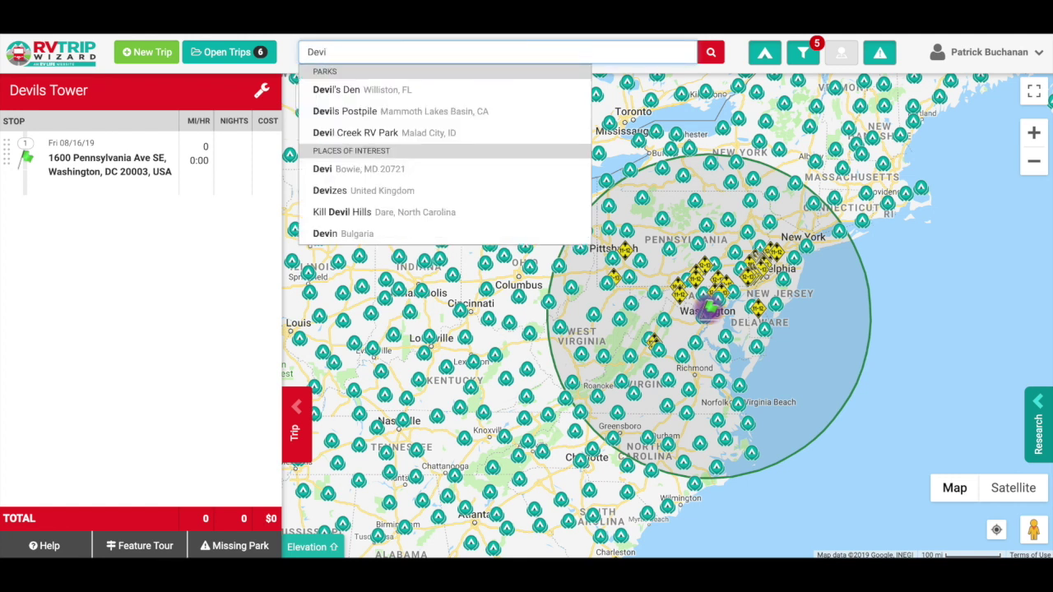
type("ls tow")
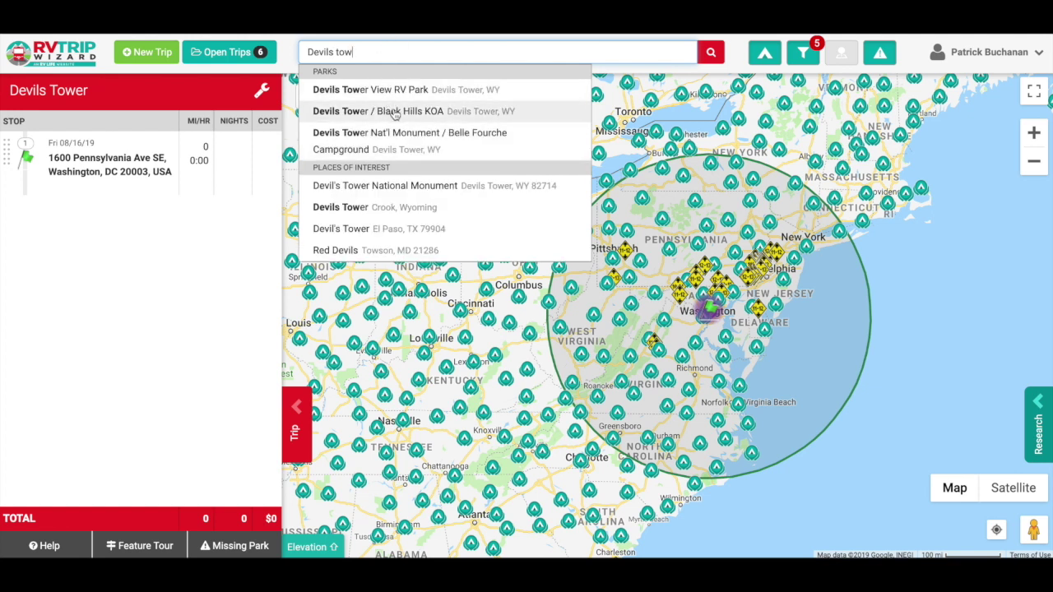
left_click(394, 112)
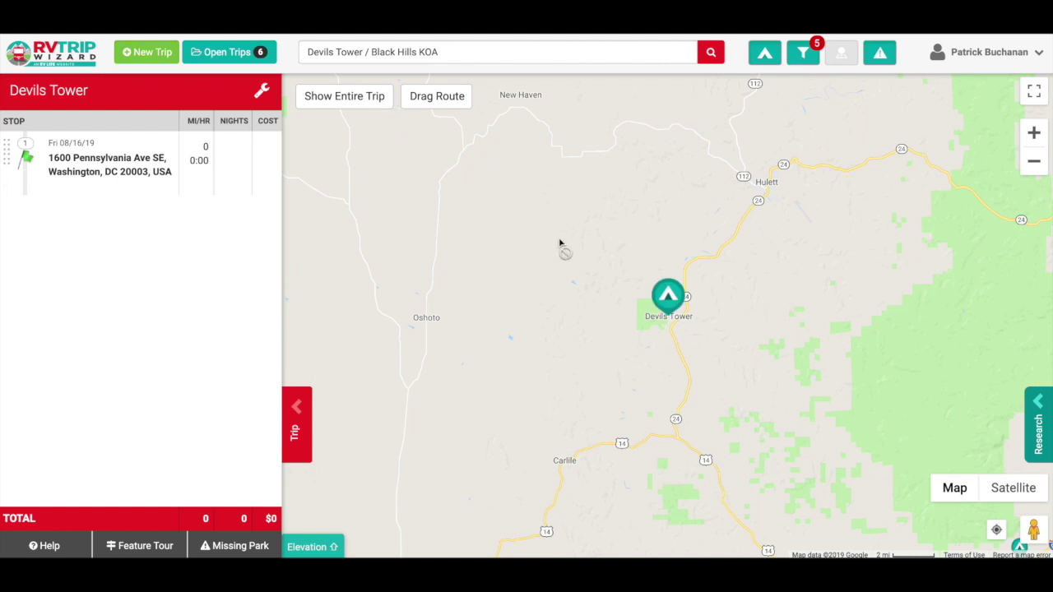
left_click(668, 294)
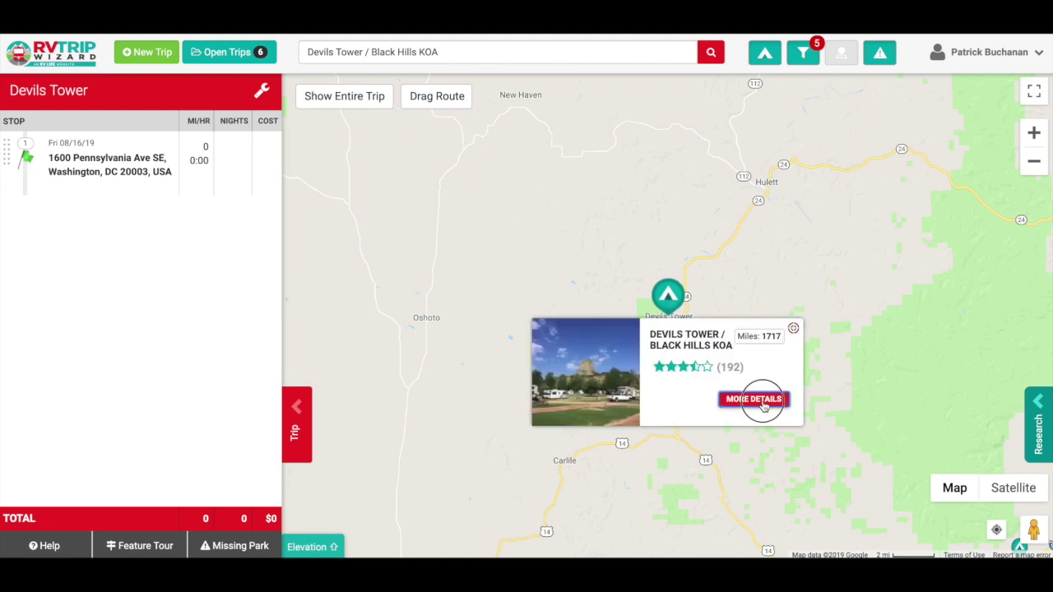
left_click(752, 400)
Add the Devils Tower / Black Hills KOA to the trip as a stop of 2 nights
left_click(759, 129)
left_click(760, 159)
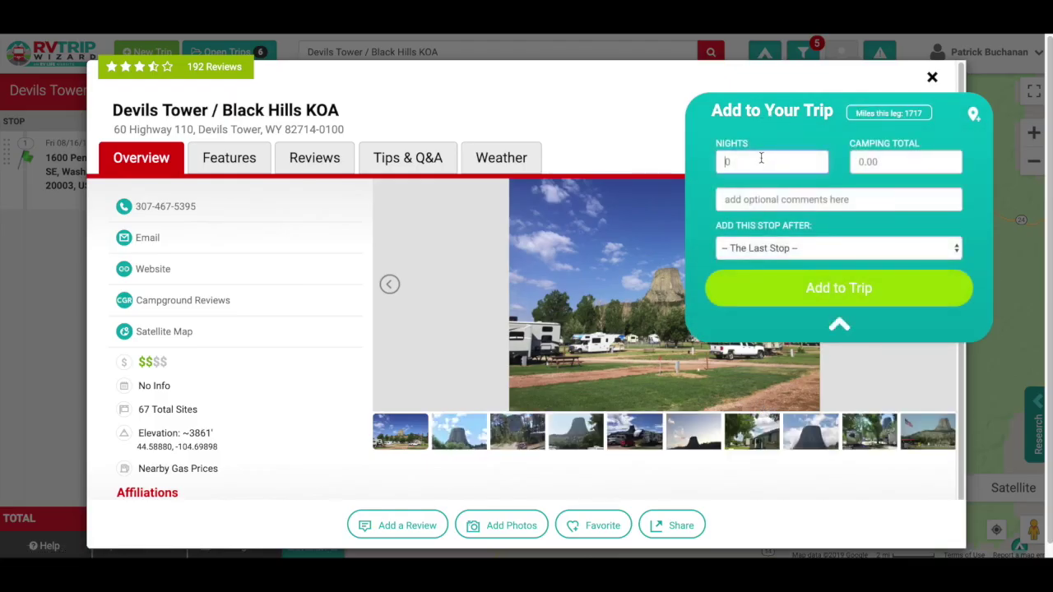
type("3")
key("Return")
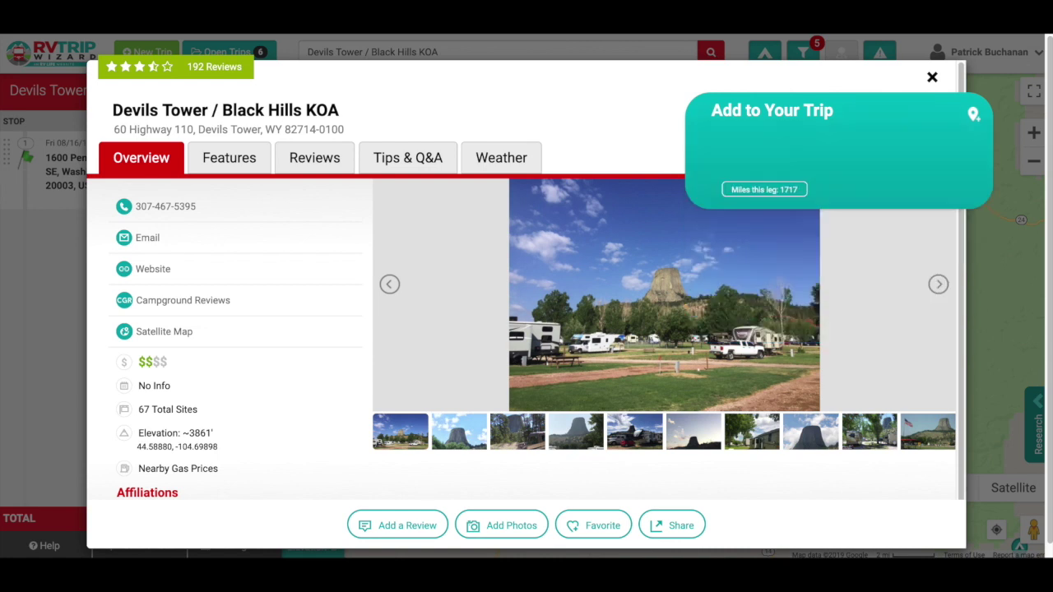
left_click(867, 279)
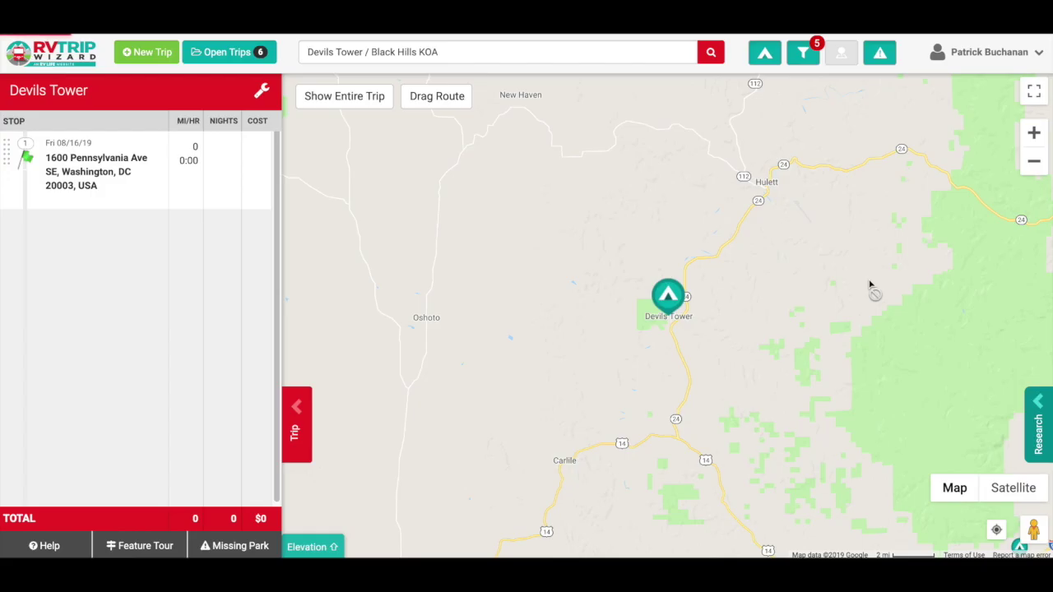
Examine the route and nearby campgrounds on the map between the Devils Tower stop and the Washington starting point
scroll(543, 322, "down", 5)
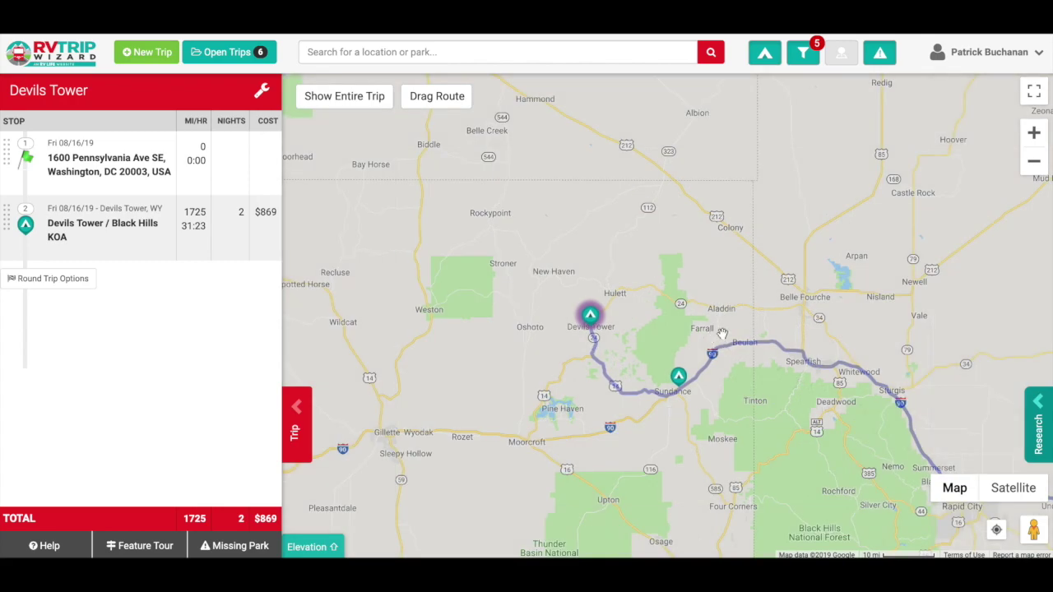
scroll(734, 347, "down", 2)
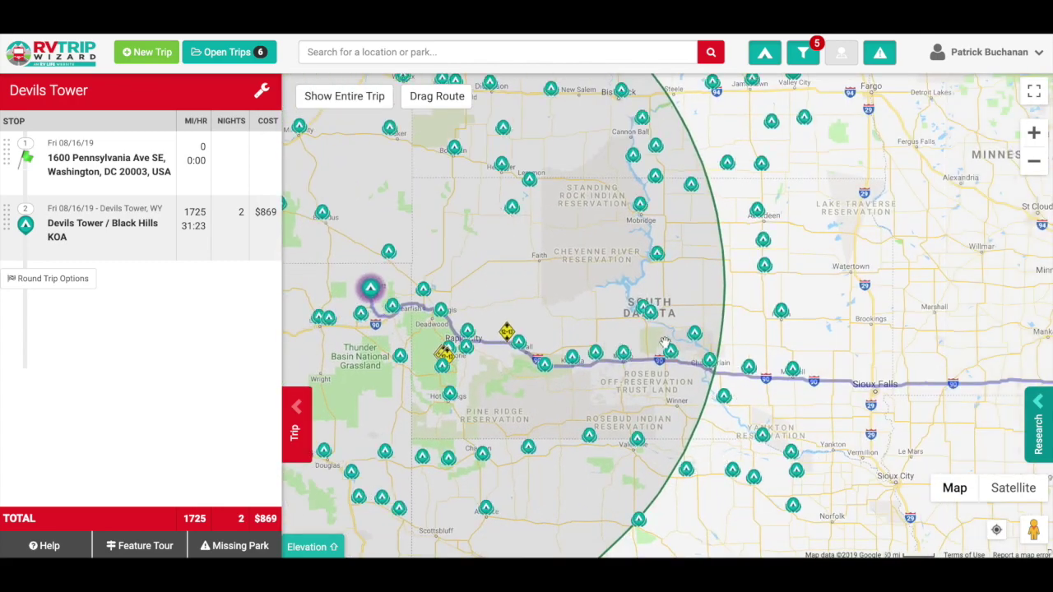
scroll(743, 355, "down", 3)
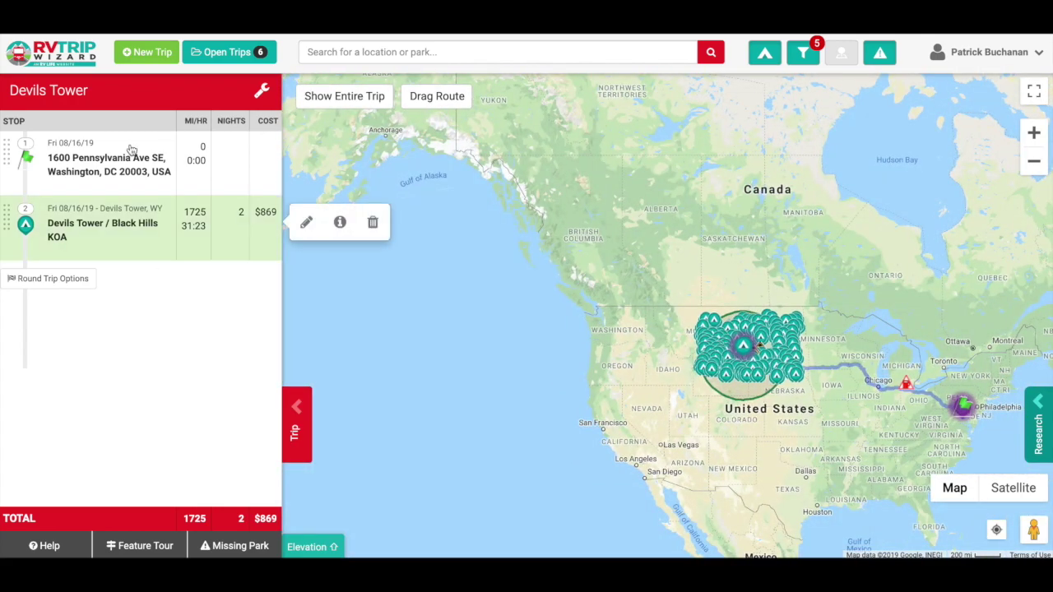
left_click(177, 171)
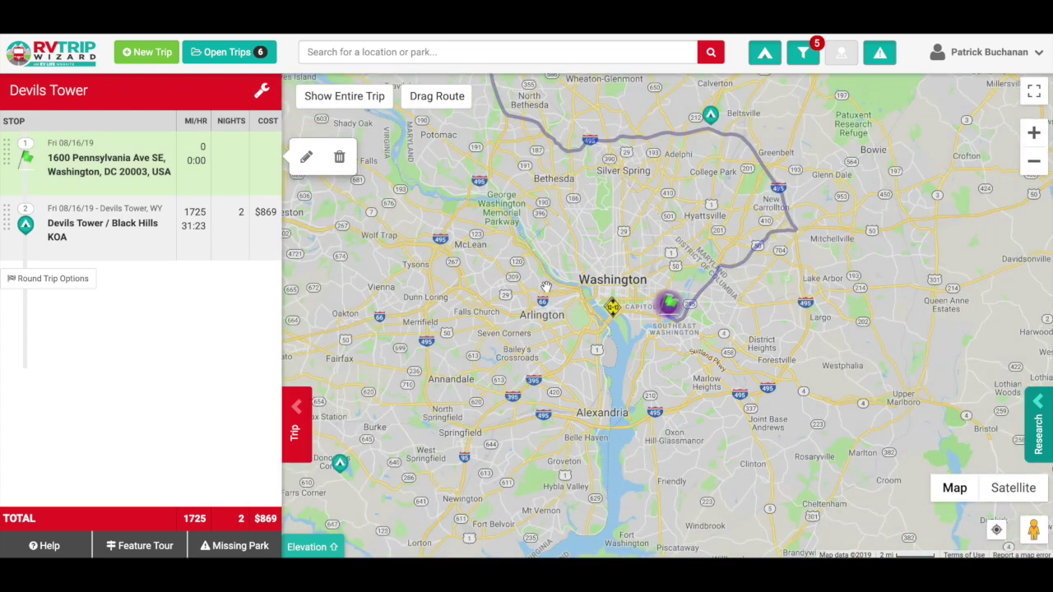
scroll(543, 285, "down", 1)
left_click_drag(510, 296, 662, 371)
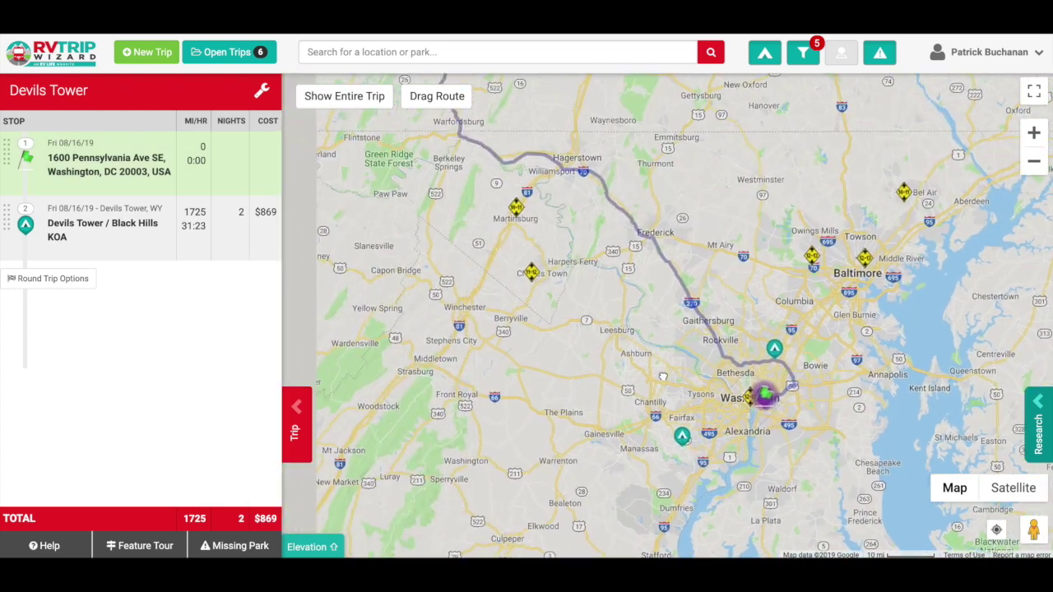
scroll(591, 313, "down", 1)
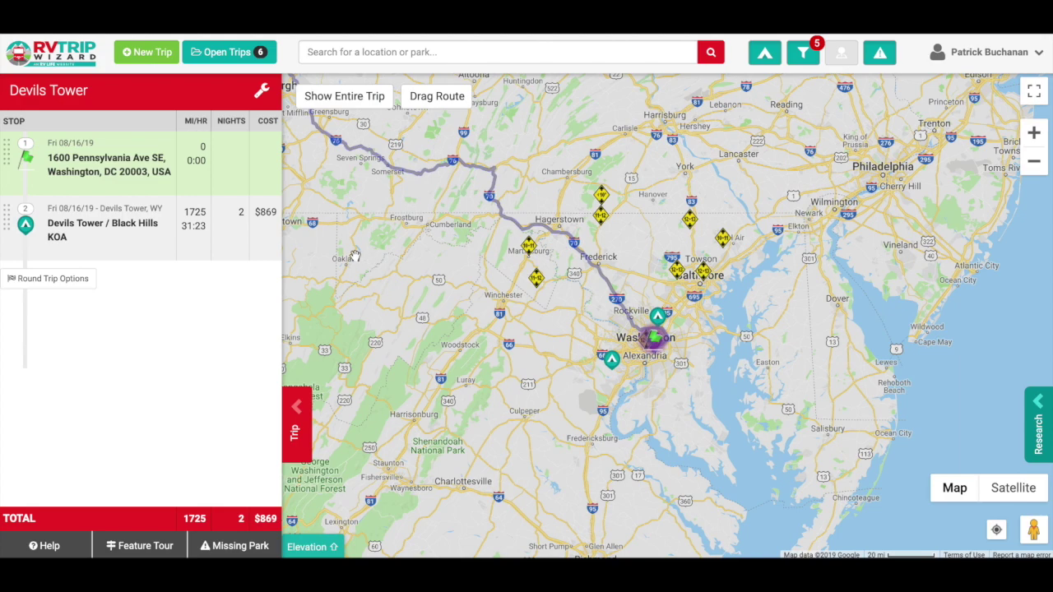
scroll(603, 344, "down", 1)
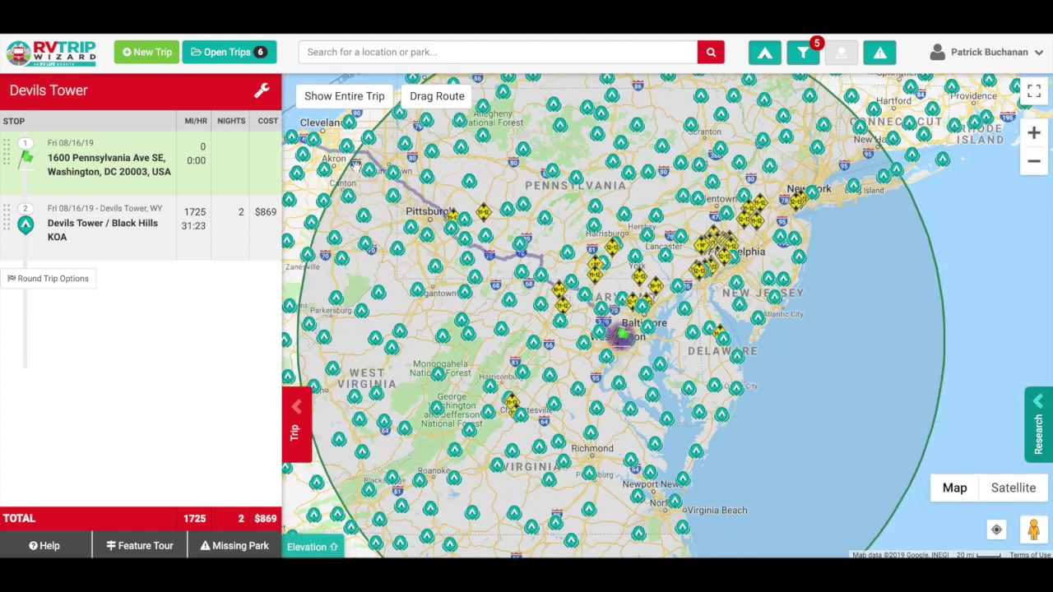
scroll(352, 157, "up", 1)
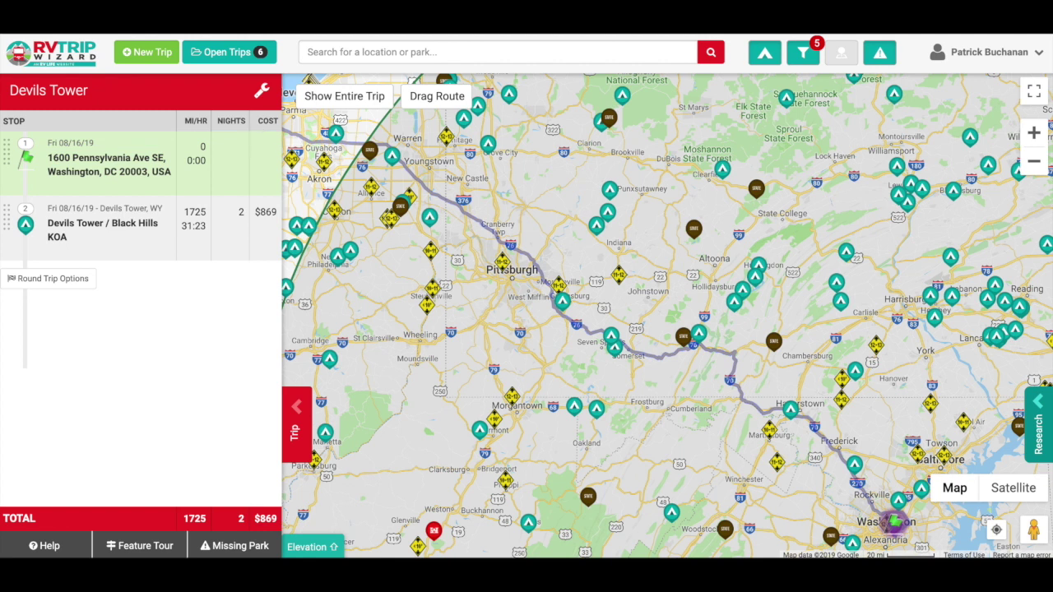
Open the saved STARTER trip from the active trips
left_click(218, 54)
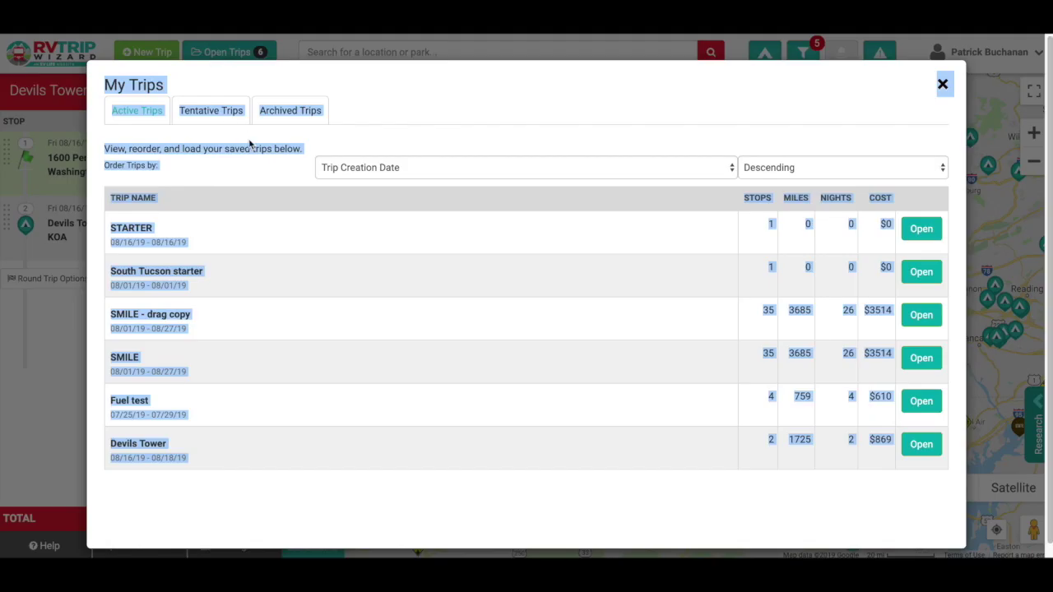
left_click(273, 218)
left_click(907, 232)
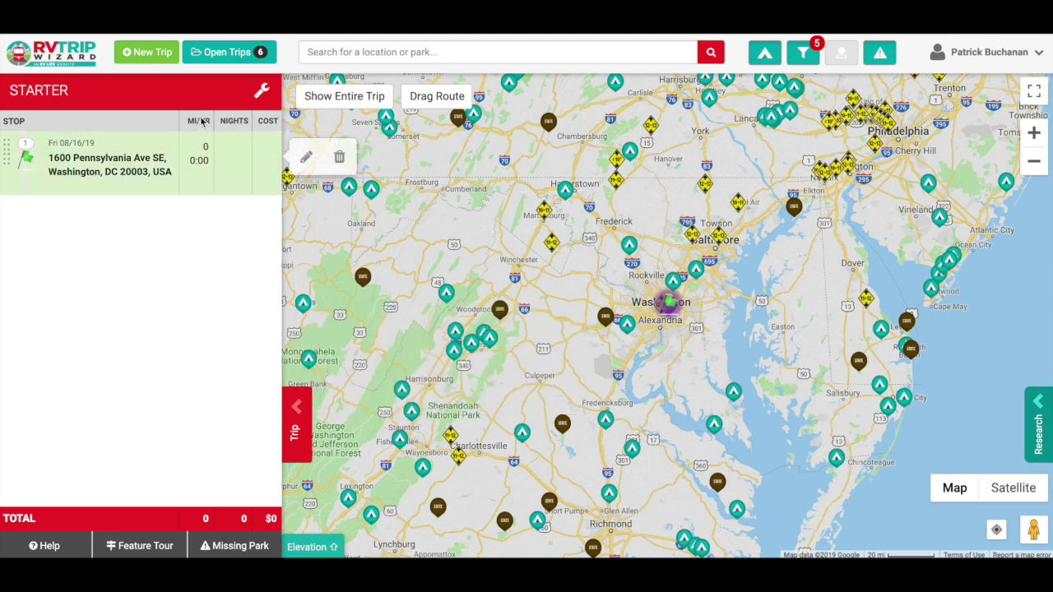
Copy the STARTER trip under the name Spring Break
left_click(261, 93)
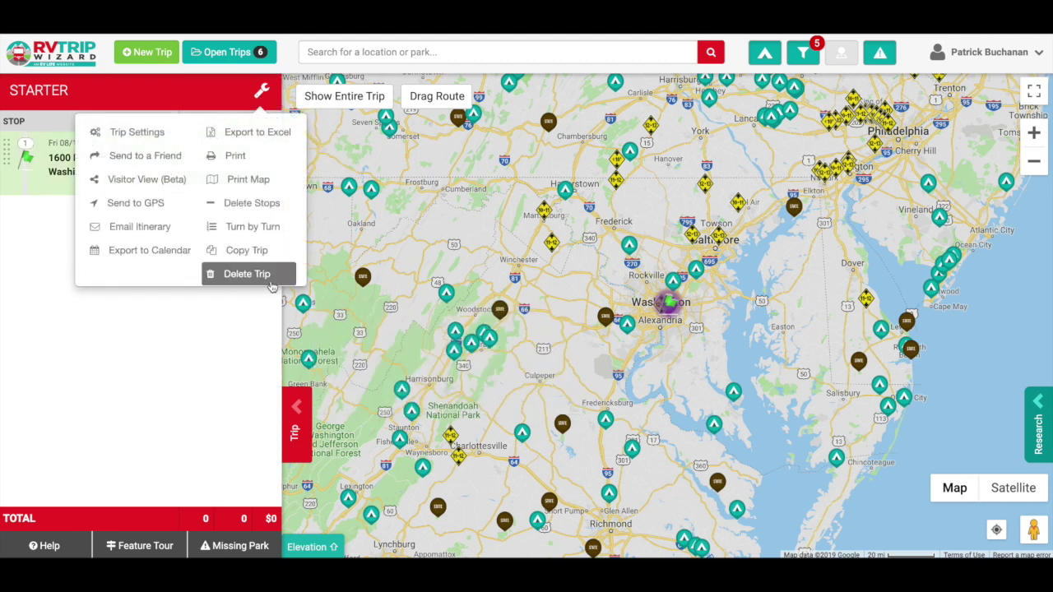
left_click(493, 124)
key("BackSpace")
key("BackSpace")
key("BackSpace")
key("BackSpace")
key("BackSpace")
key("BackSpace")
key("BackSpace")
type("Spring Bfreak")
key("BackSpace")
key("BackSpace")
key("BackSpace")
key("BackSpace")
key("BackSpace")
type("reak")
left_click(597, 176)
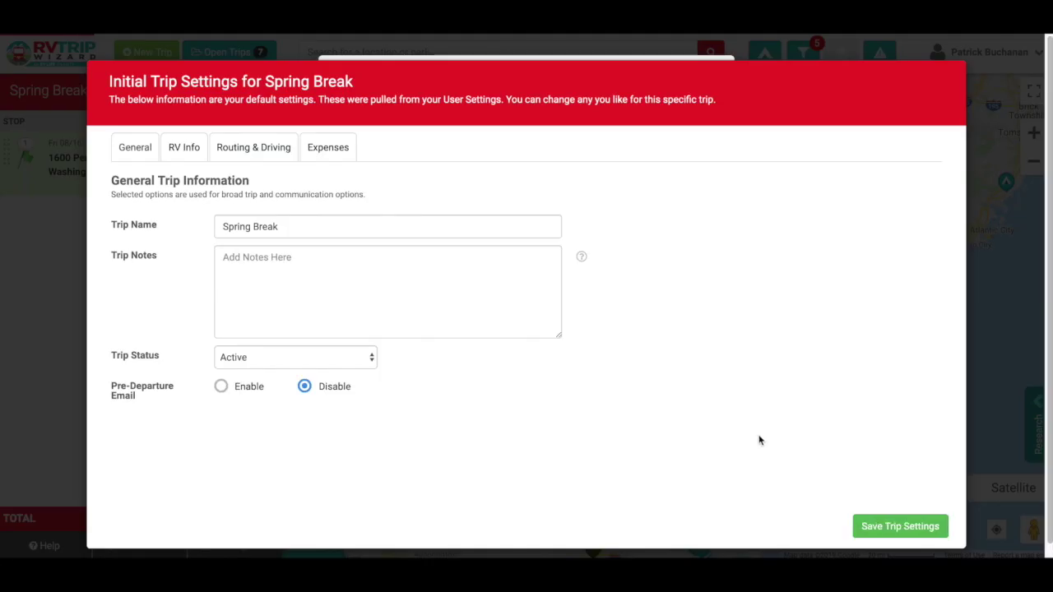
Save the Spring Break trip with its default initial settings and bring up the list of saved active trips
left_click(873, 526)
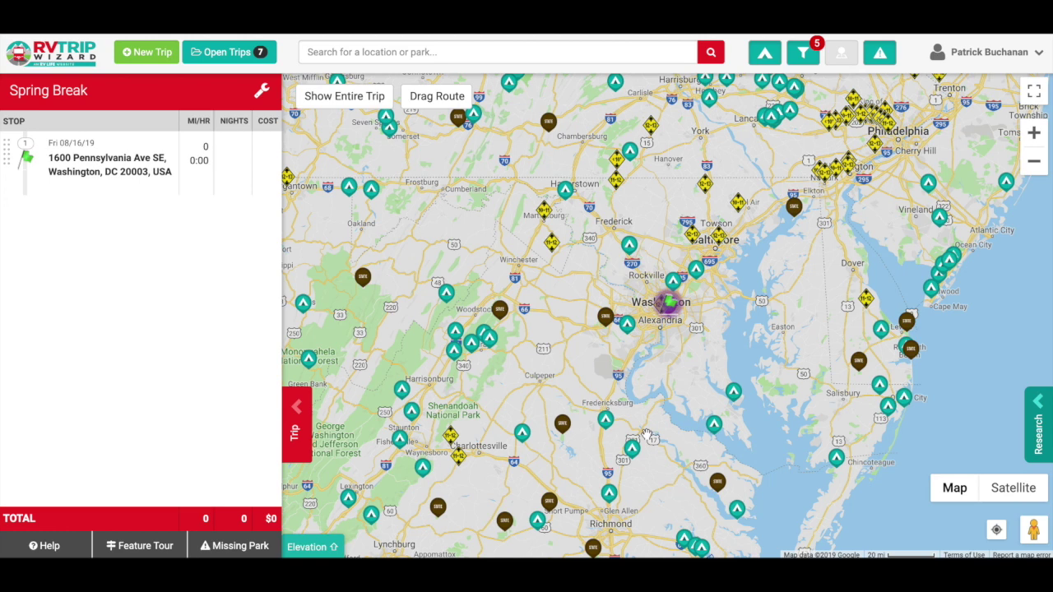
left_click(218, 56)
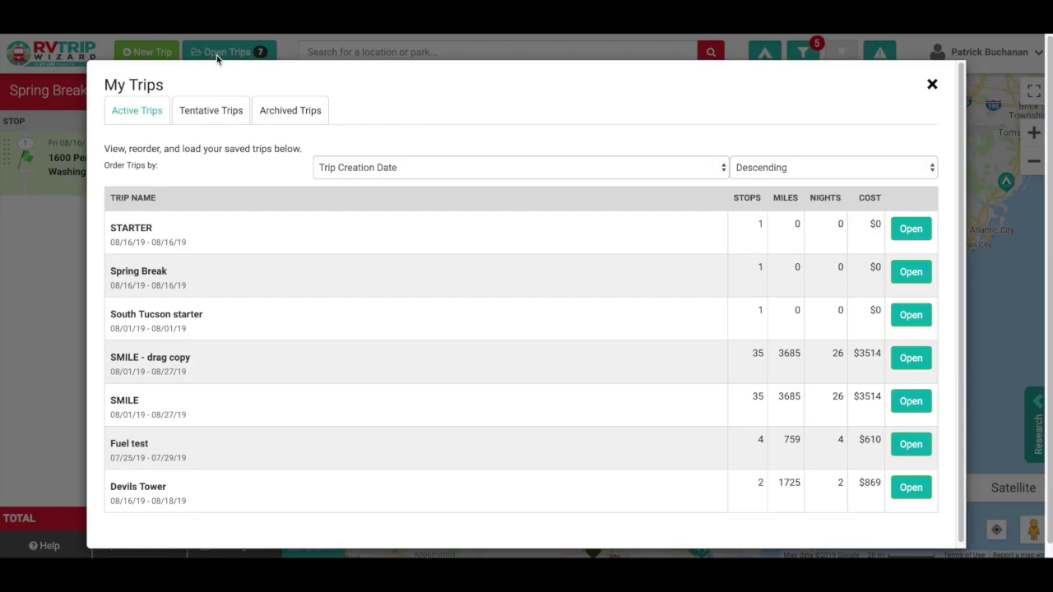
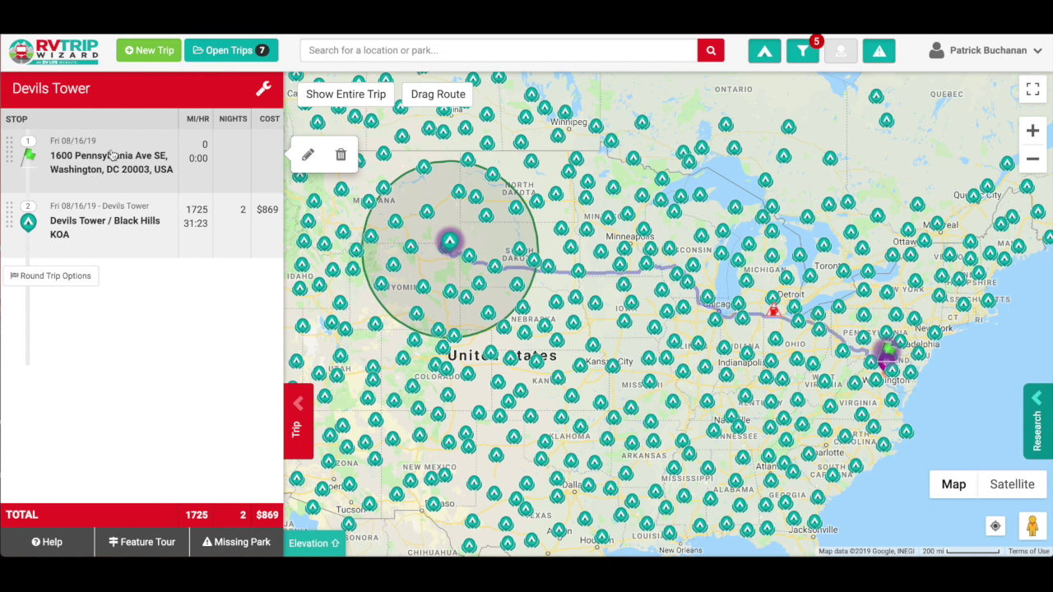
Set the start date of the Devils Tower trip's Washington starting stop to 10/04/2019 and save the stop
left_click(308, 155)
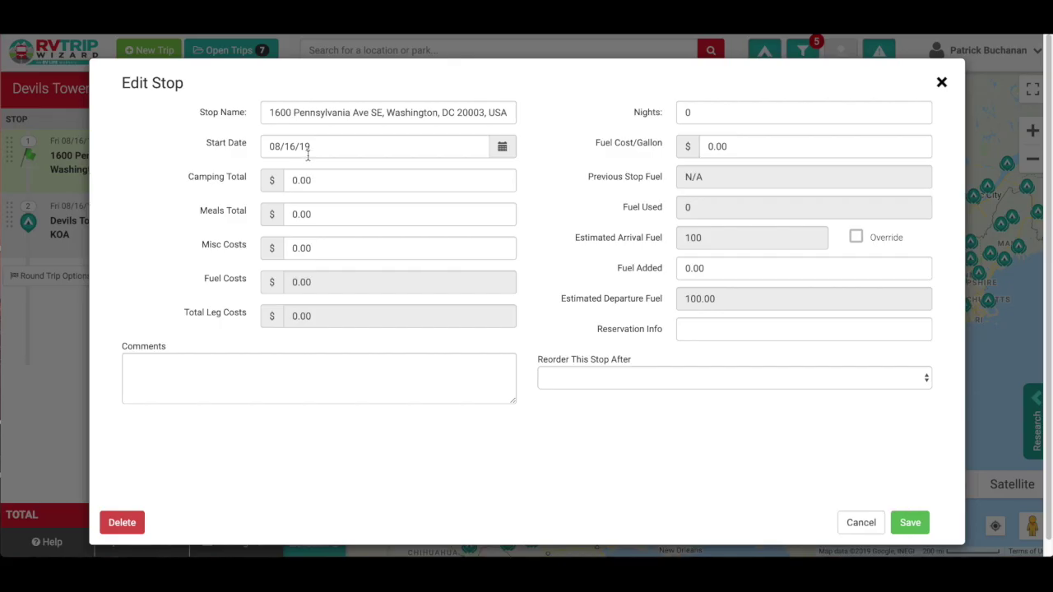
left_click(503, 146)
left_click(429, 175)
left_click(429, 176)
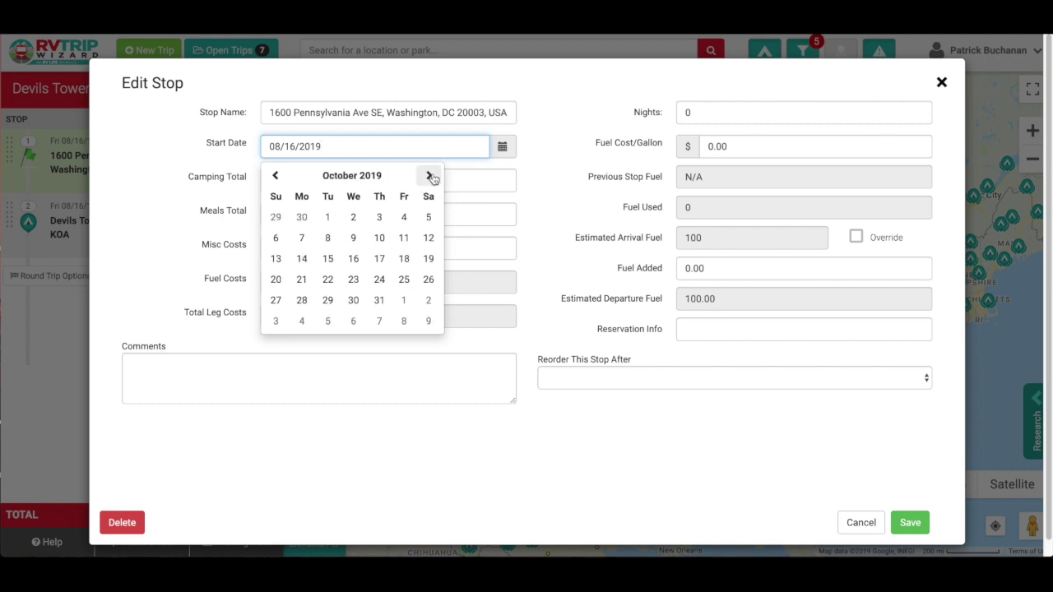
left_click(406, 218)
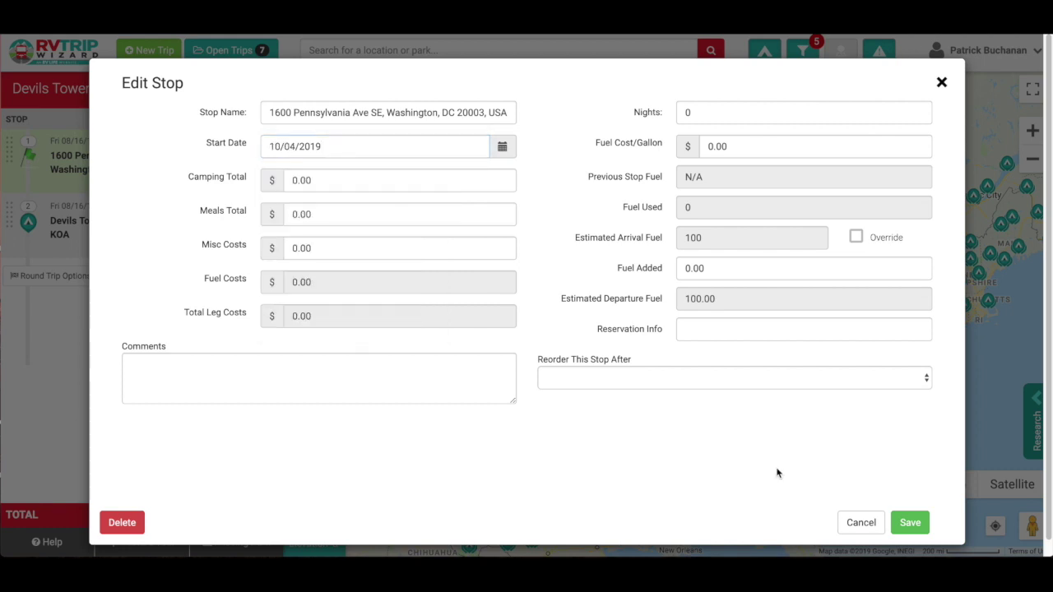
left_click(910, 523)
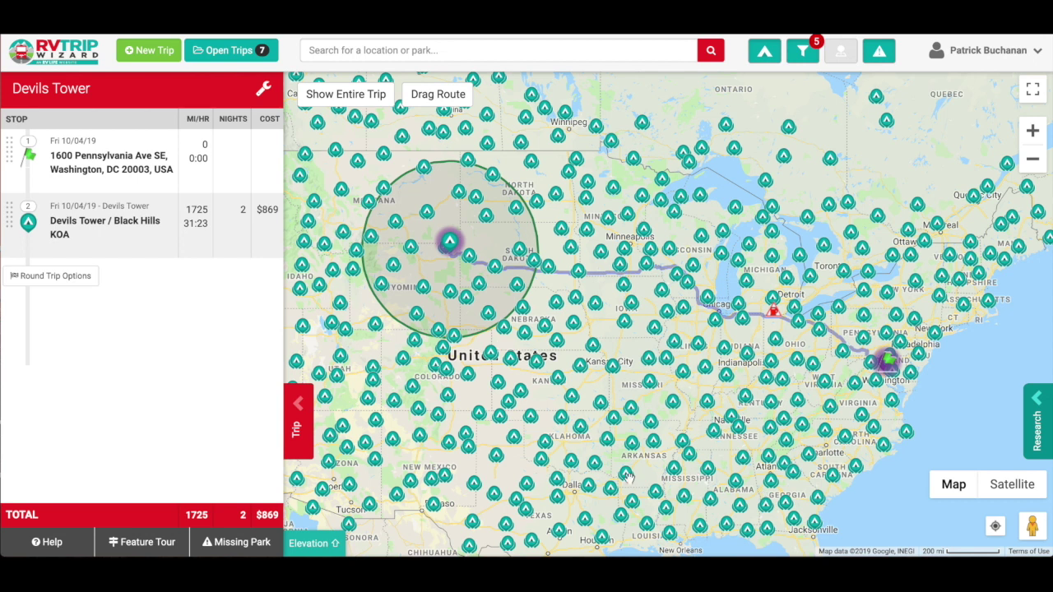